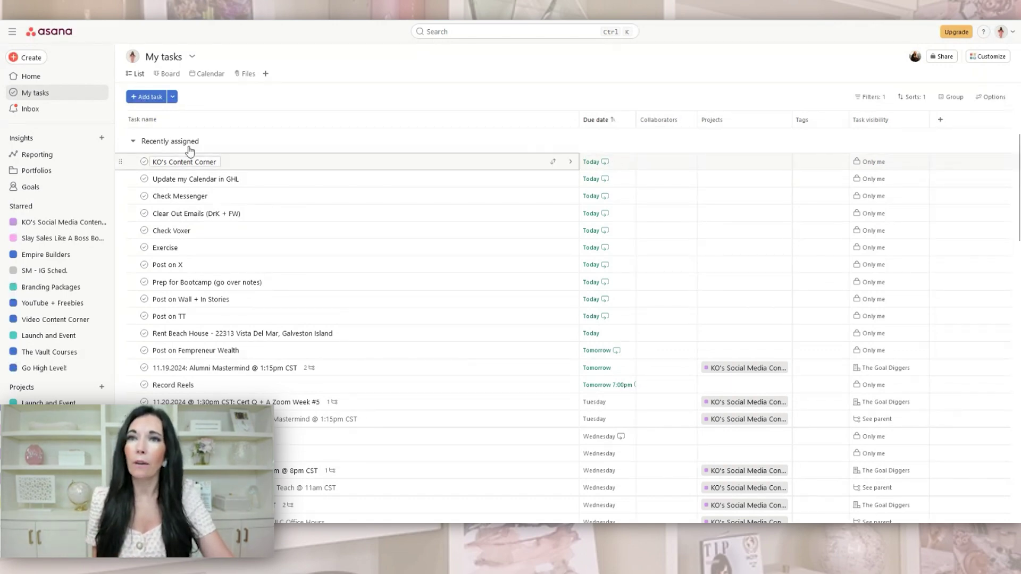
Add a task named Demo, due 11/17/24 and repeating weekly
{"action": "left_click", "coordinate": [162, 98]}
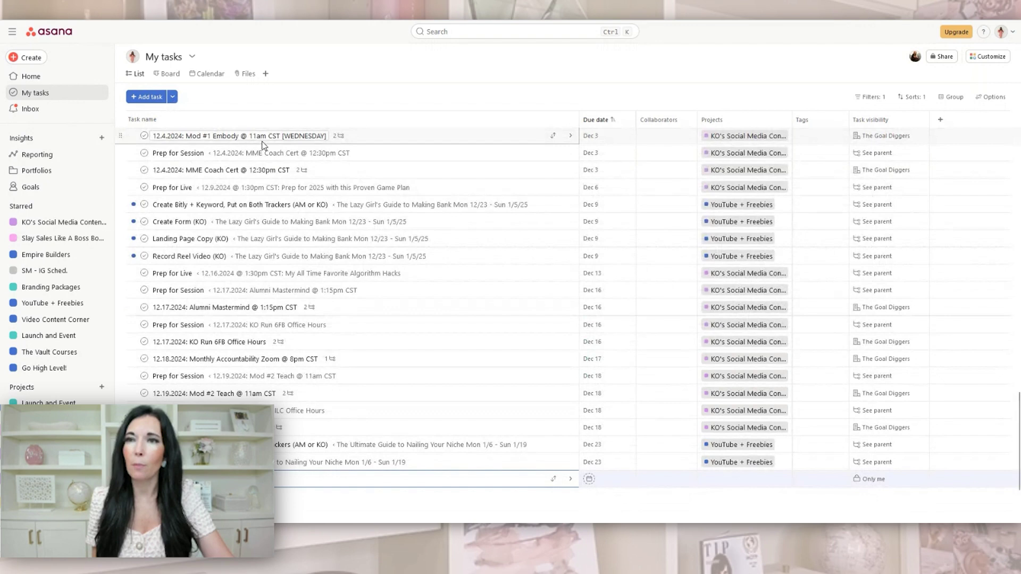
{"action": "left_click", "coordinate": [183, 101]}
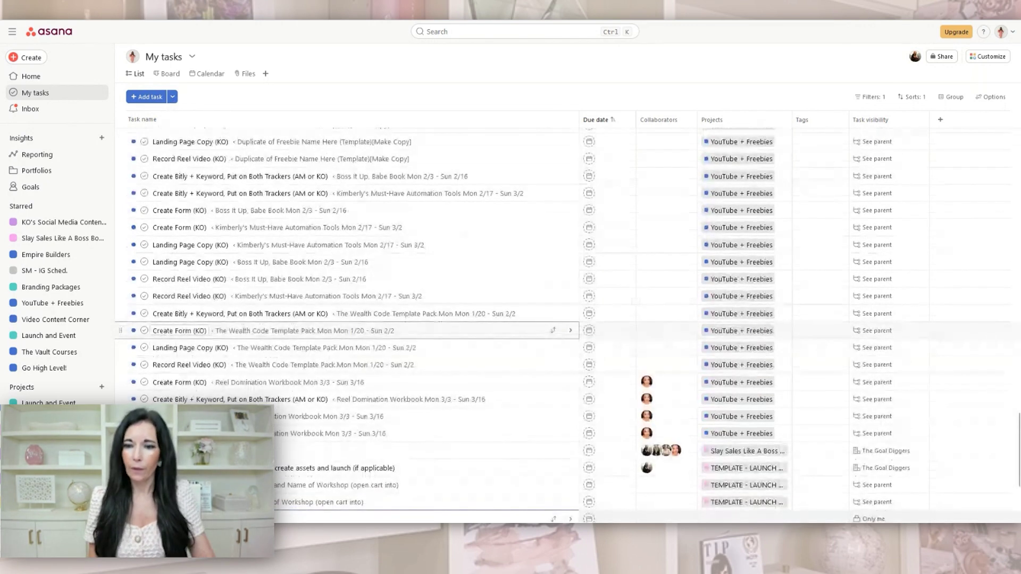
{"action": "scroll", "coordinate": [319, 486], "scroll_direction": "down", "scroll_amount": 3}
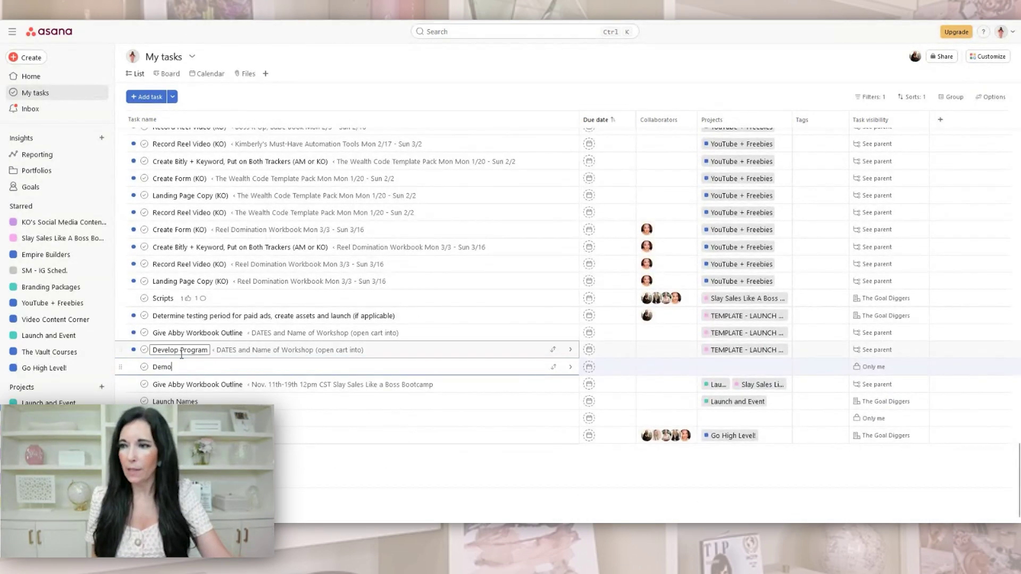
{"action": "left_click", "coordinate": [588, 366]}
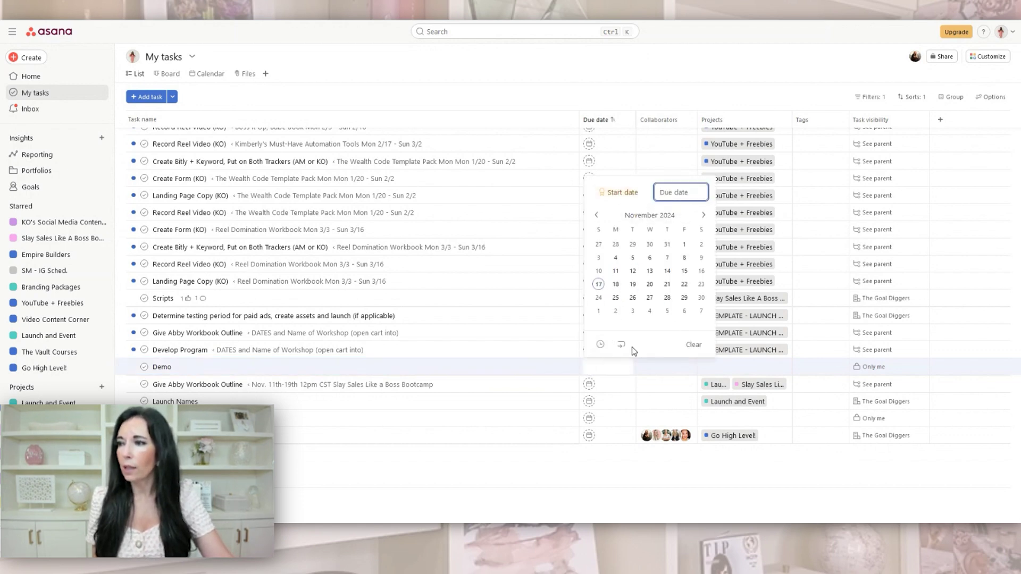
{"action": "key", "text": "Escape"}
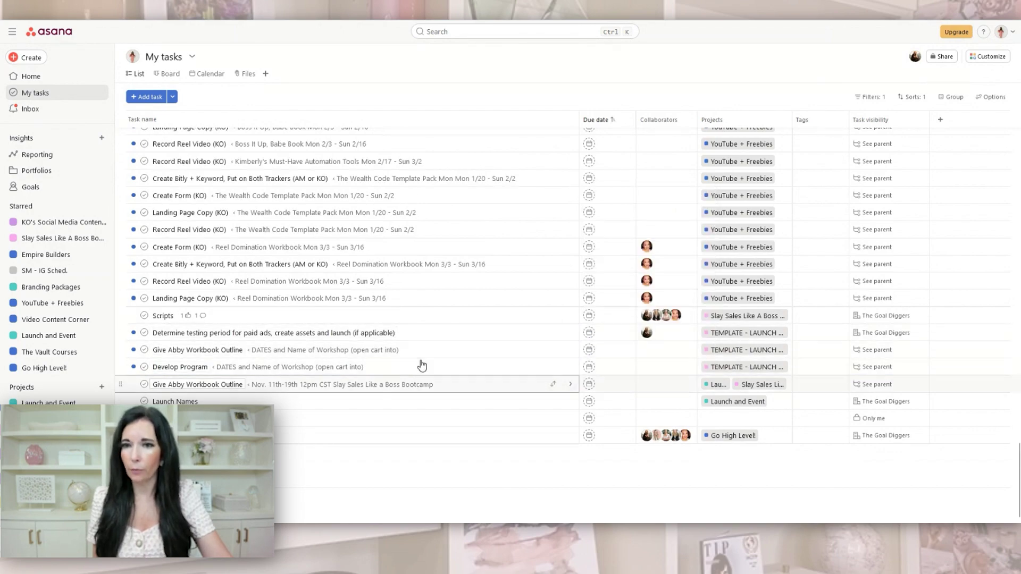
Change the Demo task's repeat frequency to Daily
{"action": "scroll", "coordinate": [423, 361], "scroll_direction": "up", "scroll_amount": 10}
{"action": "scroll", "coordinate": [420, 313], "scroll_direction": "up", "scroll_amount": 10}
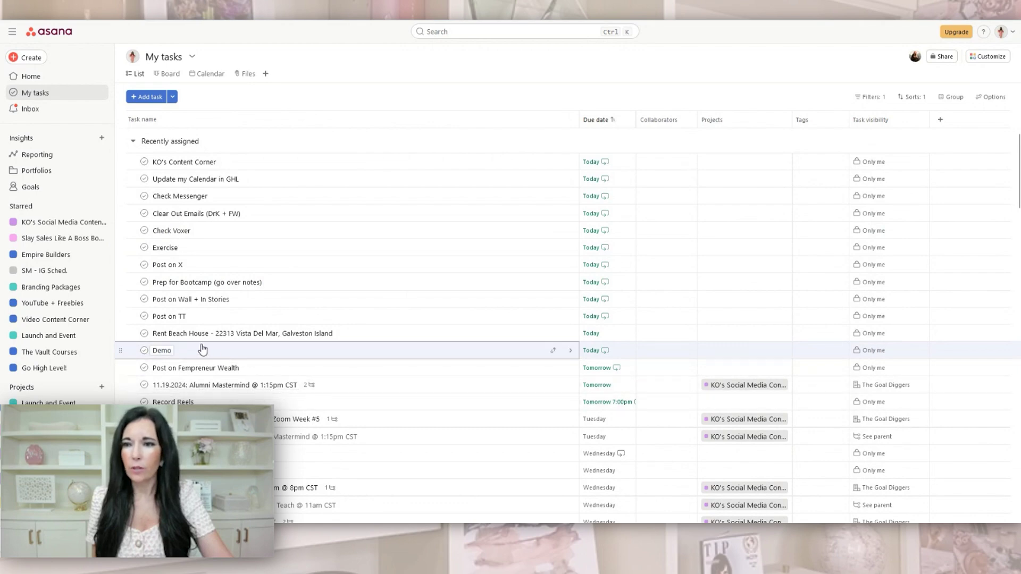
{"action": "left_click", "coordinate": [596, 350]}
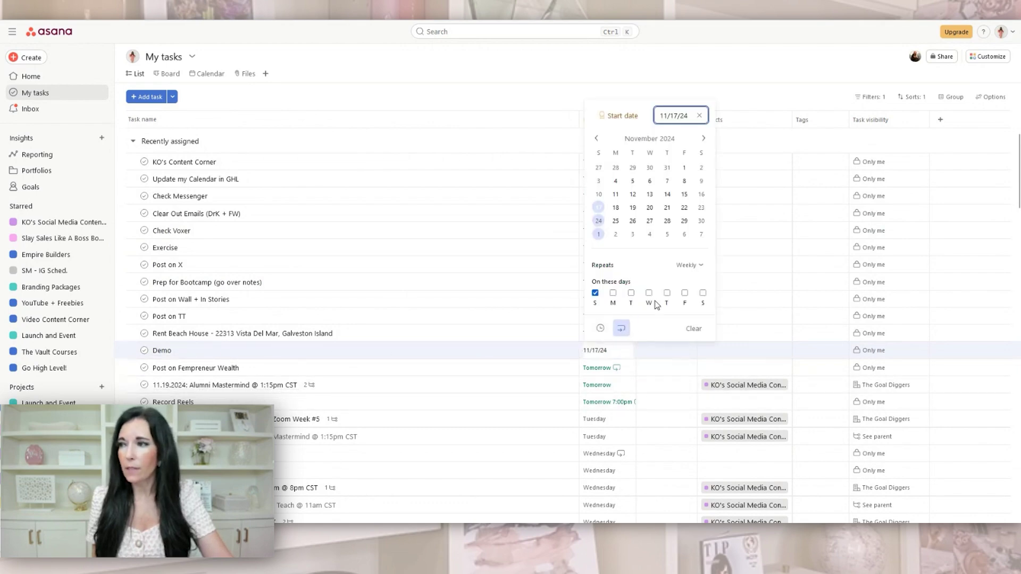
{"action": "left_click", "coordinate": [688, 265]}
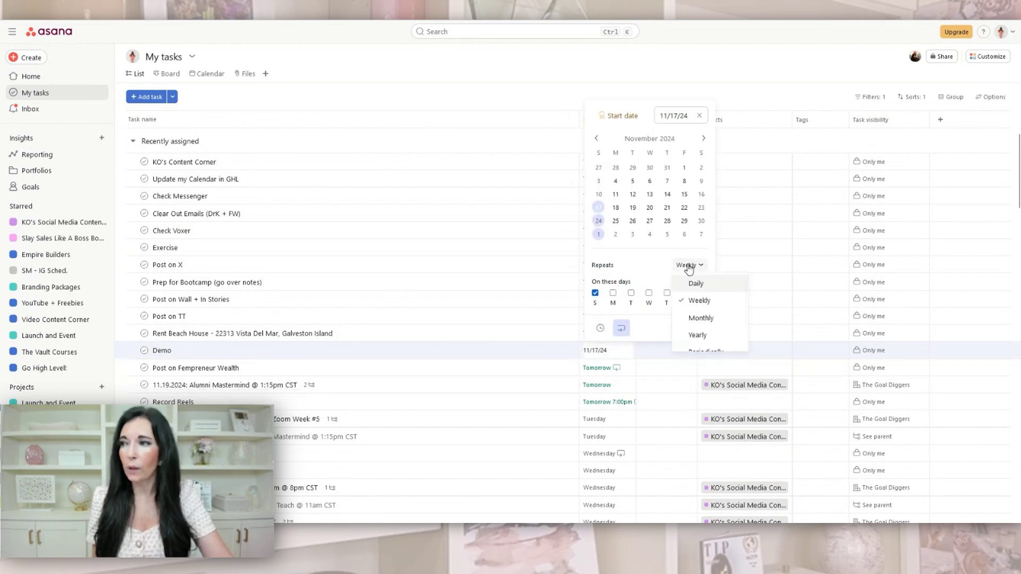
{"action": "left_click", "coordinate": [633, 268]}
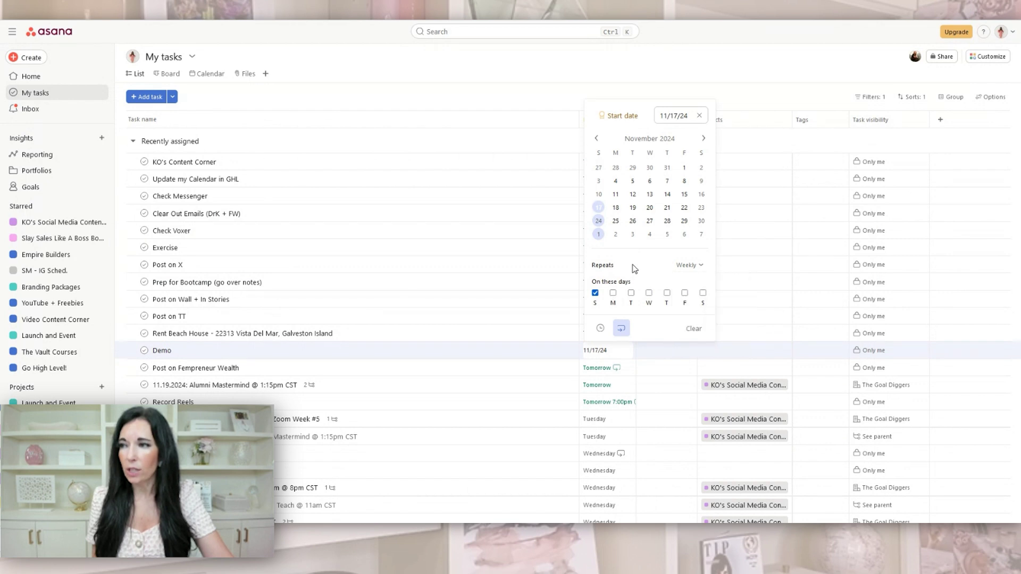
{"action": "left_click", "coordinate": [685, 266]}
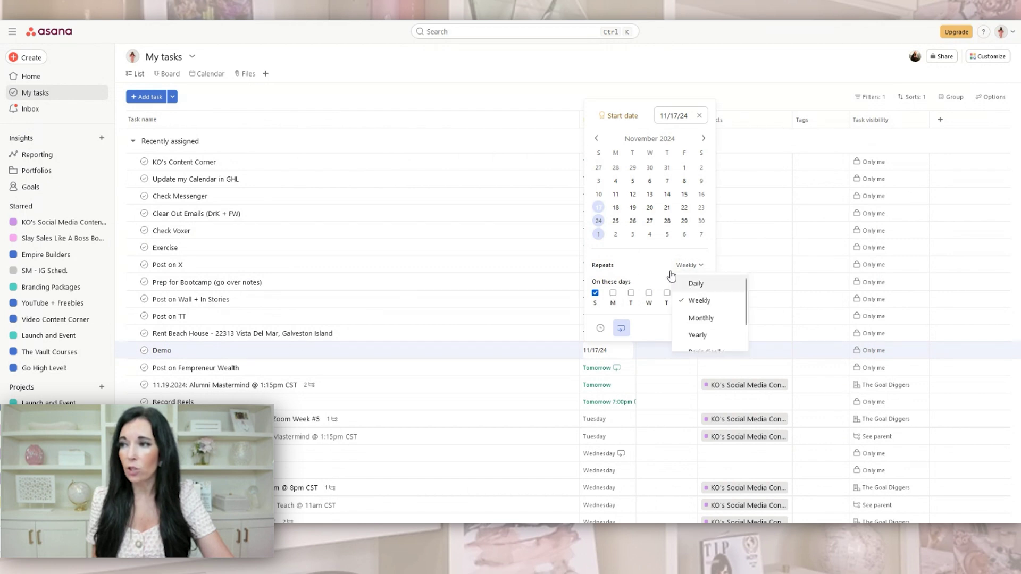
{"action": "left_click", "coordinate": [690, 283]}
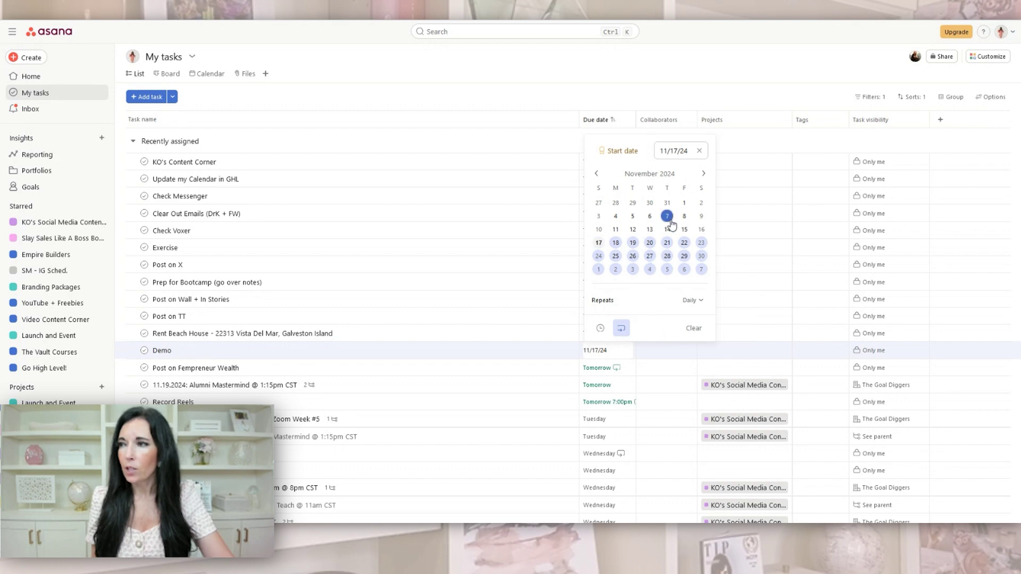
Set the Demo task's due date to 11/16/24 and mark the task complete
{"action": "left_click", "coordinate": [701, 230]}
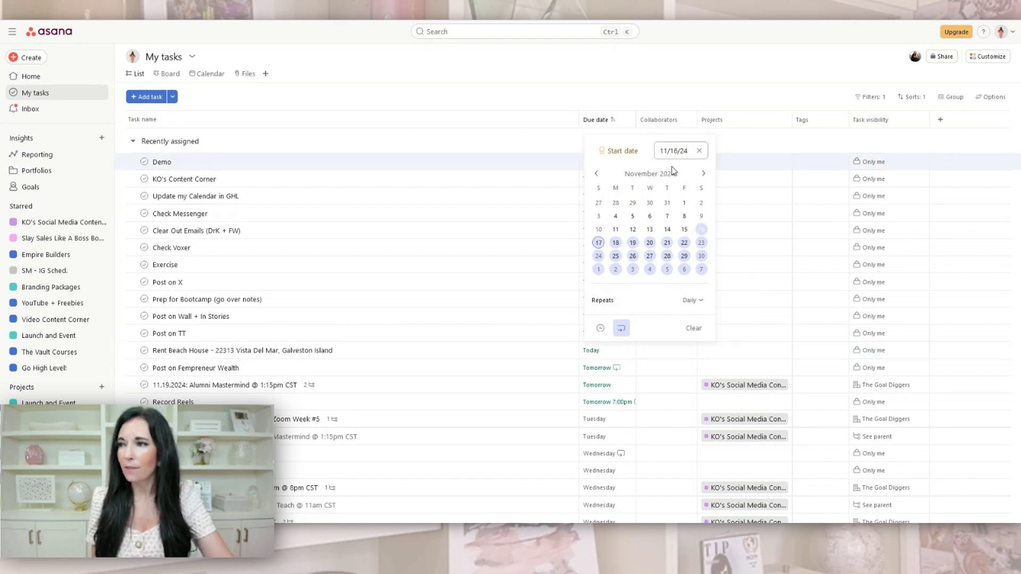
{"action": "left_click", "coordinate": [474, 81]}
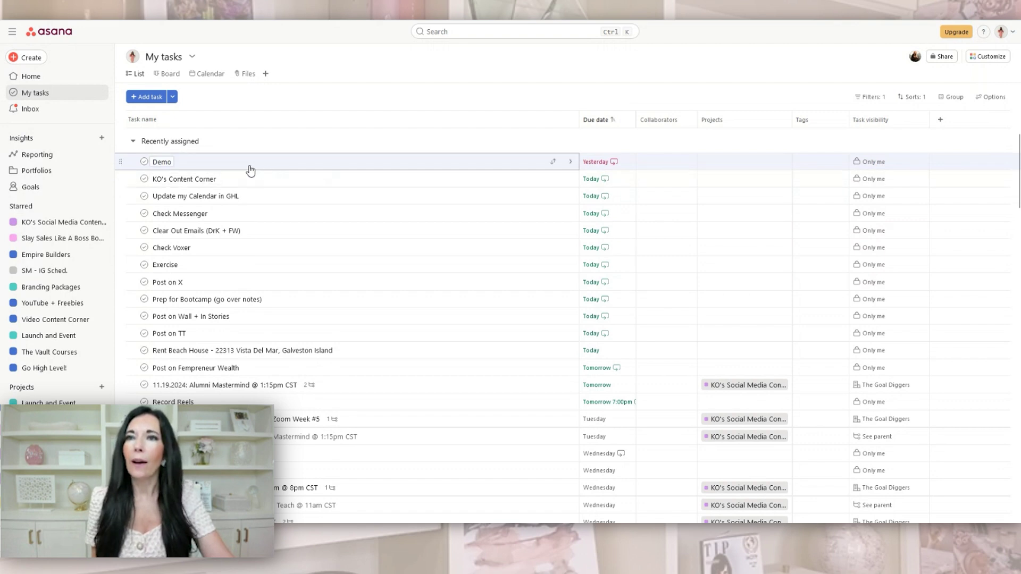
{"action": "left_click", "coordinate": [144, 163]}
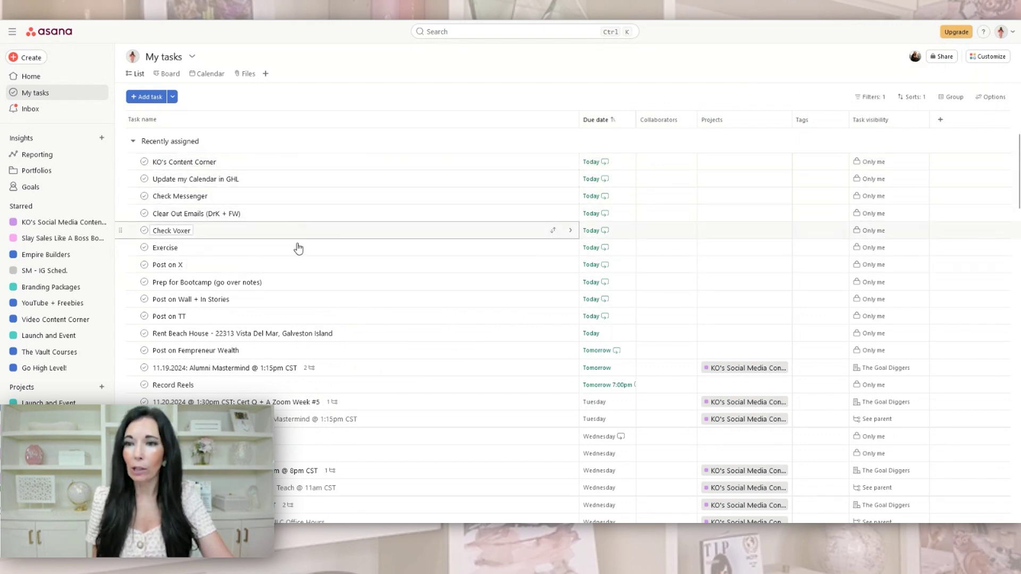
{"action": "scroll", "coordinate": [296, 246], "scroll_direction": "down", "scroll_amount": 2}
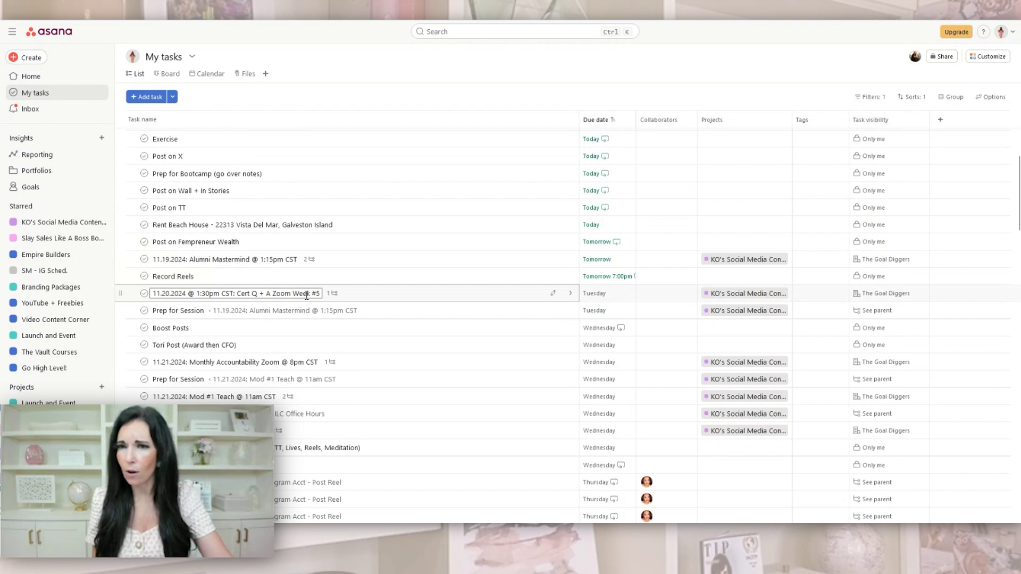
{"action": "scroll", "coordinate": [306, 295], "scroll_direction": "up", "scroll_amount": 2}
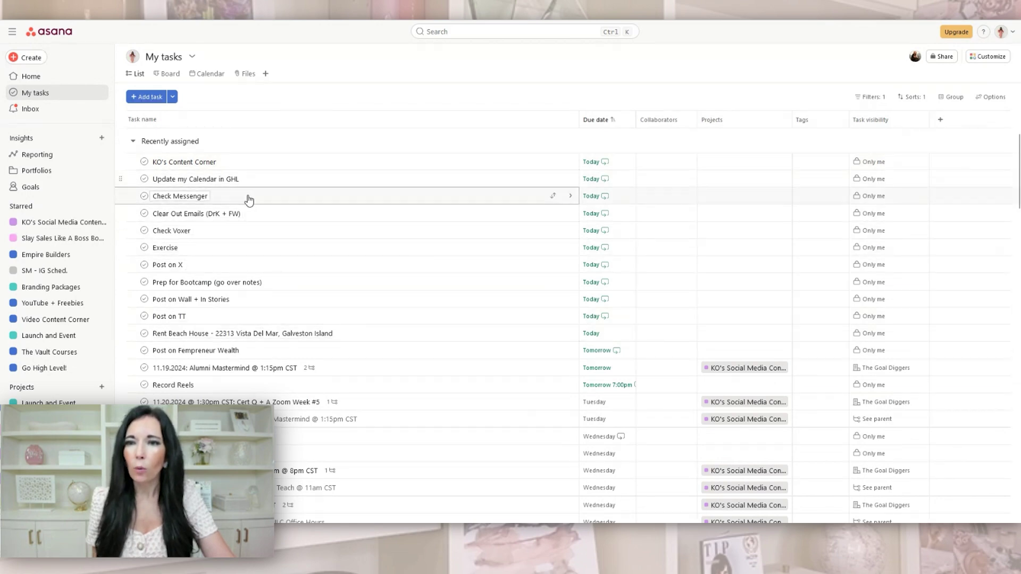
{"action": "scroll", "coordinate": [266, 261], "scroll_direction": "down", "scroll_amount": 4}
{"action": "scroll", "coordinate": [301, 247], "scroll_direction": "up", "scroll_amount": 2}
{"action": "scroll", "coordinate": [301, 248], "scroll_direction": "up", "scroll_amount": 3}
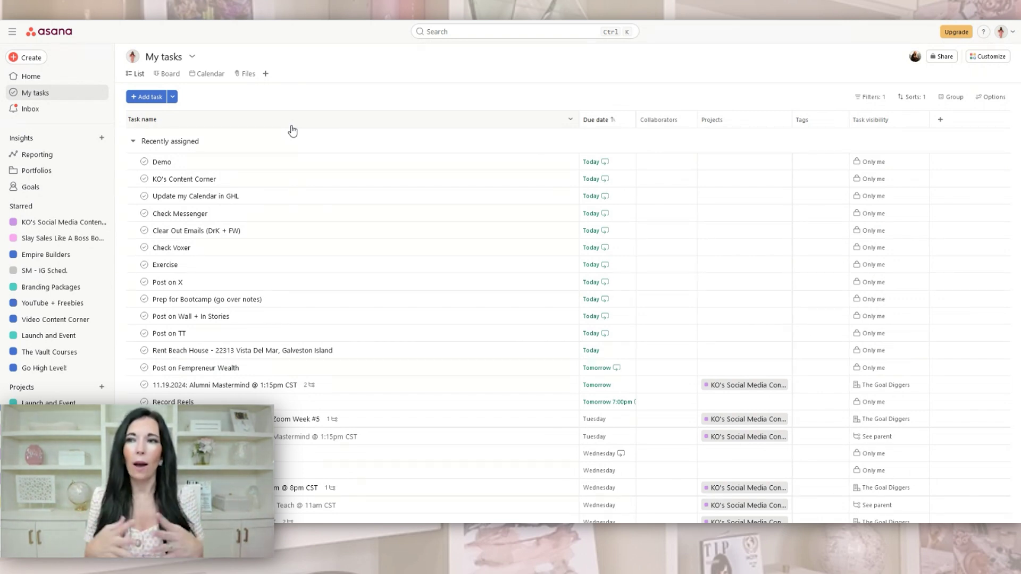
Add a subtask named Demo 2 to the Demo task and open the subtask's description for editing
{"action": "left_click", "coordinate": [244, 160]}
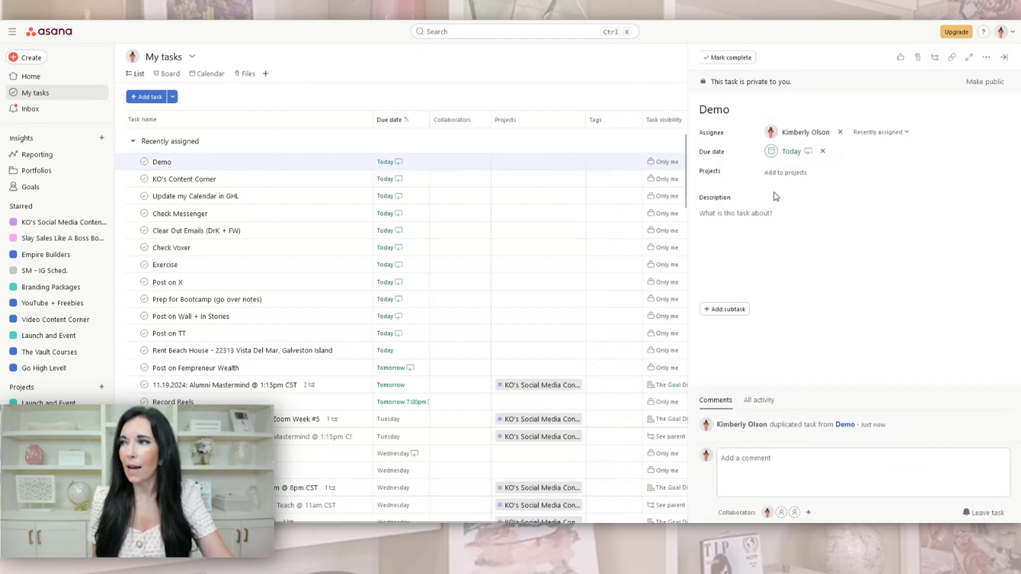
{"action": "left_click", "coordinate": [760, 215]}
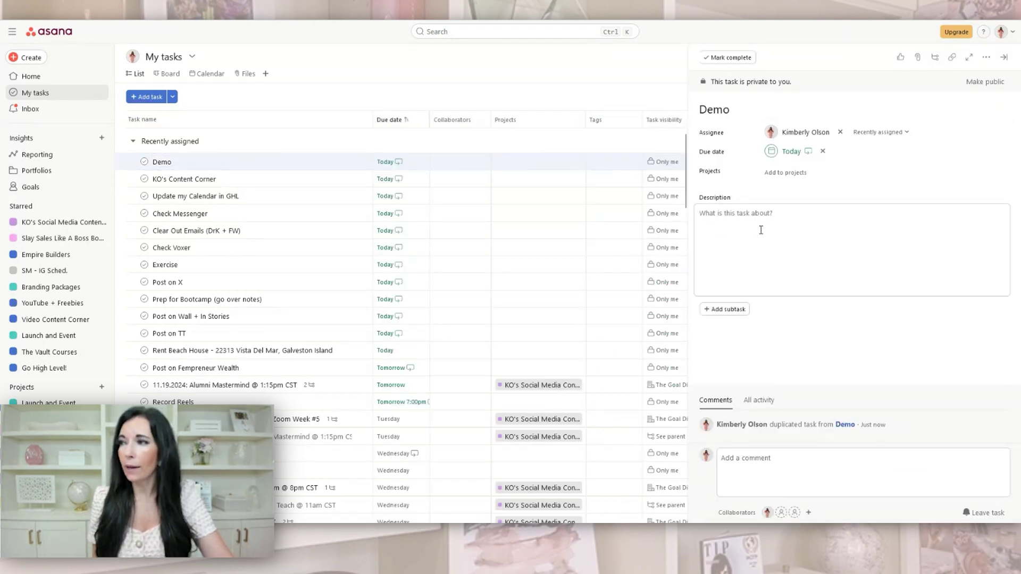
{"action": "left_click", "coordinate": [727, 310]}
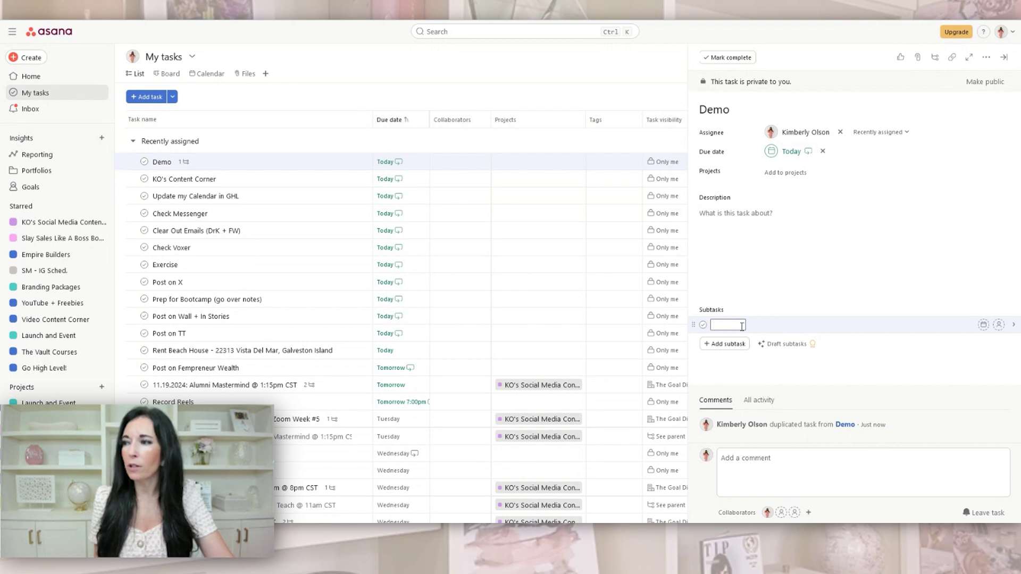
{"action": "type", "text": "Dem"}
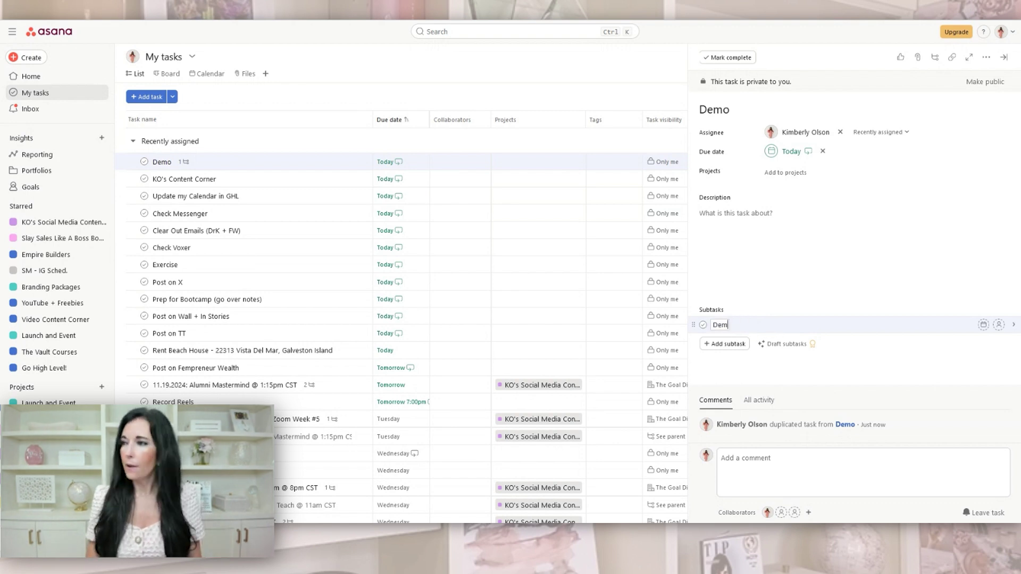
{"action": "type", "text": "o 2"}
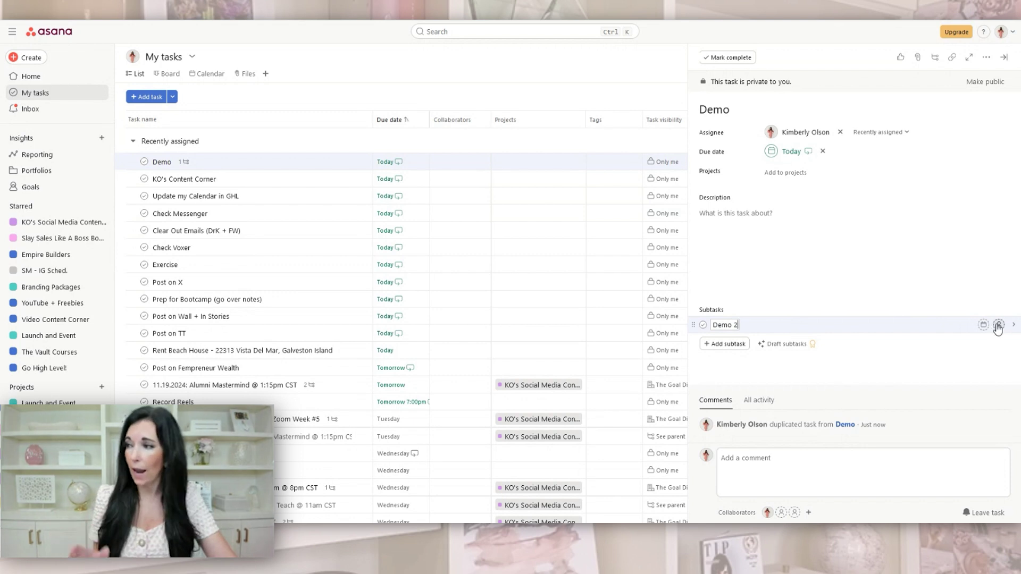
{"action": "left_click", "coordinate": [827, 330]}
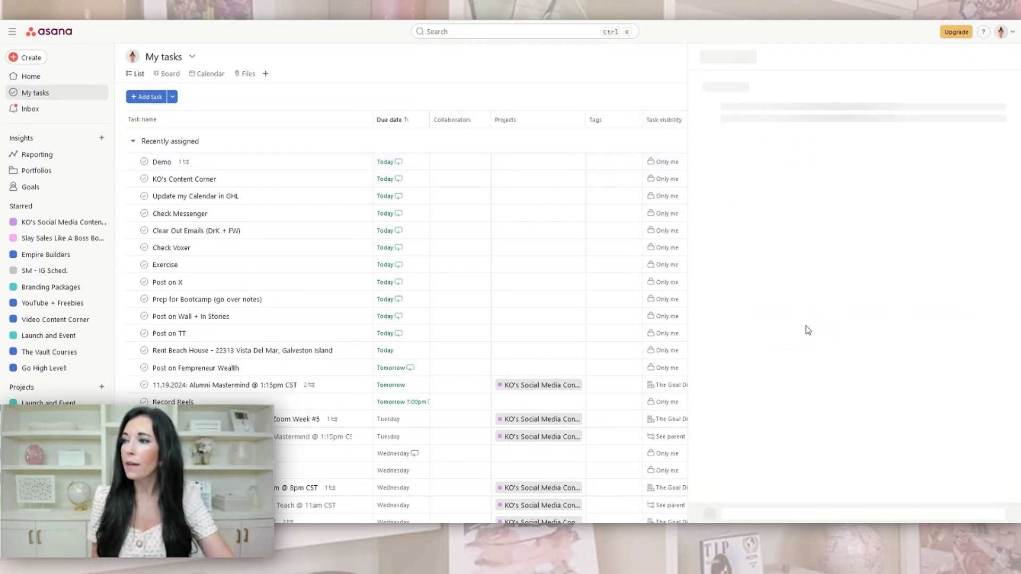
{"action": "left_click", "coordinate": [756, 226]}
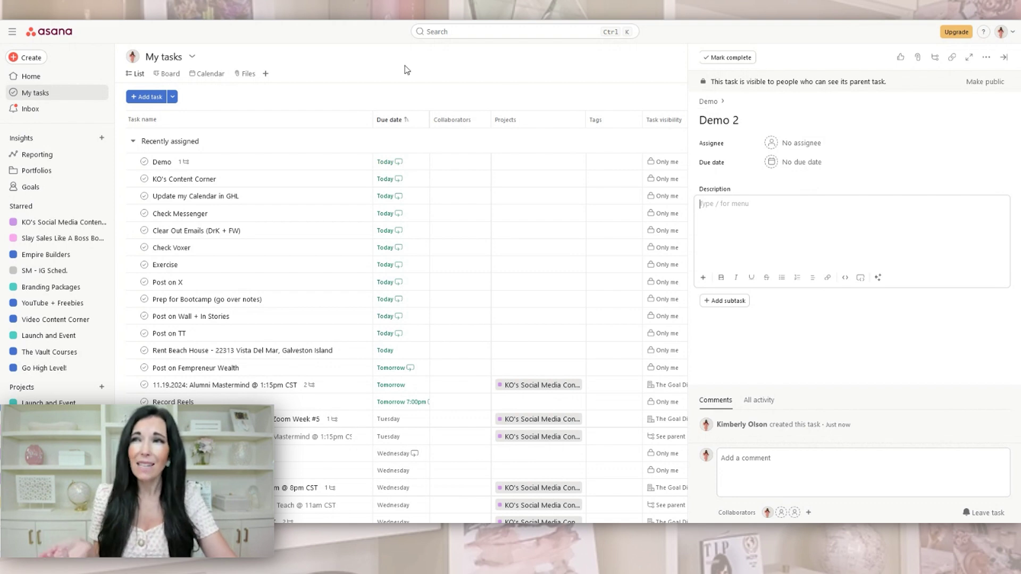
Delete the Demo task and open the starred project KO's Social Media Content
{"action": "right_click", "coordinate": [265, 161]}
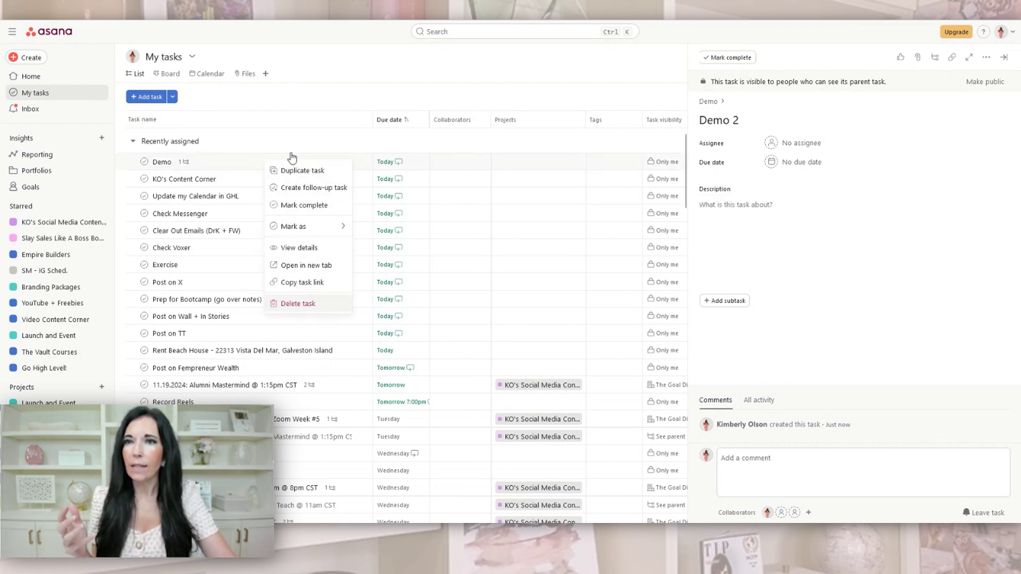
{"action": "left_click", "coordinate": [298, 303]}
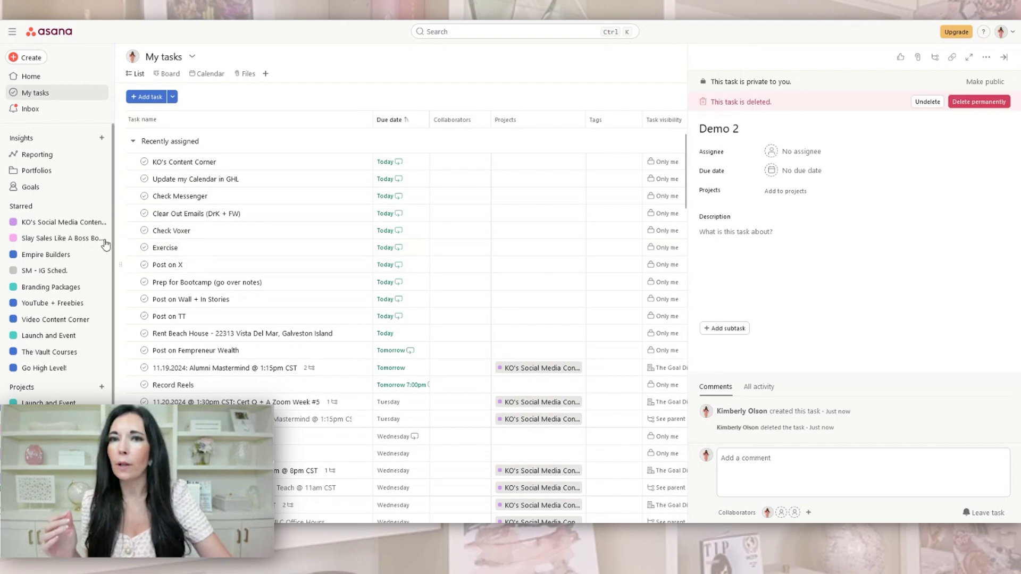
{"action": "left_click", "coordinate": [62, 223]}
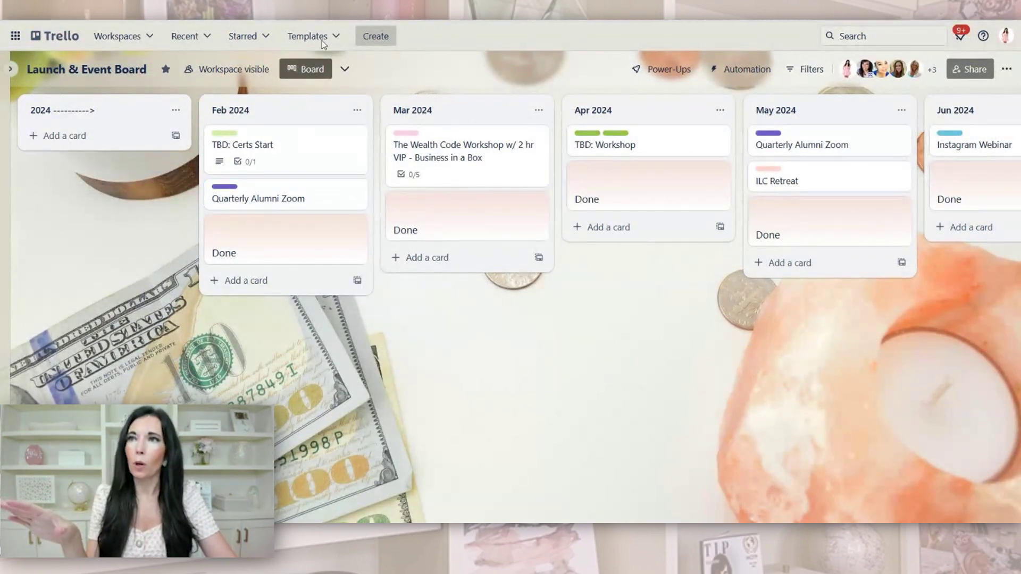
In Trello, find the board NEW: KO's Social Media Content Calendar by entering "new" and open it
{"action": "left_click", "coordinate": [330, 11]}
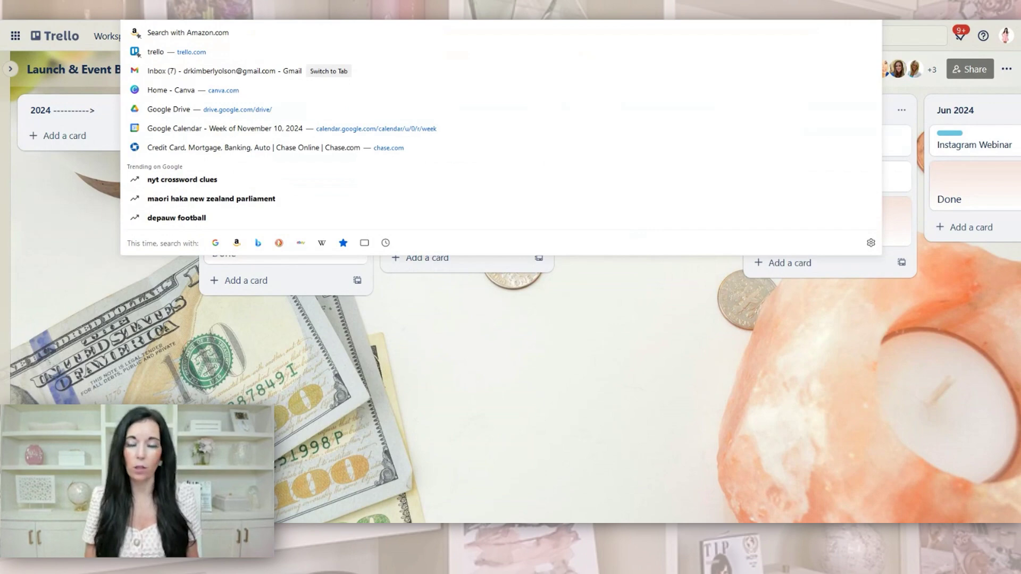
{"action": "type", "text": "new"}
{"action": "left_click", "coordinate": [184, 220]}
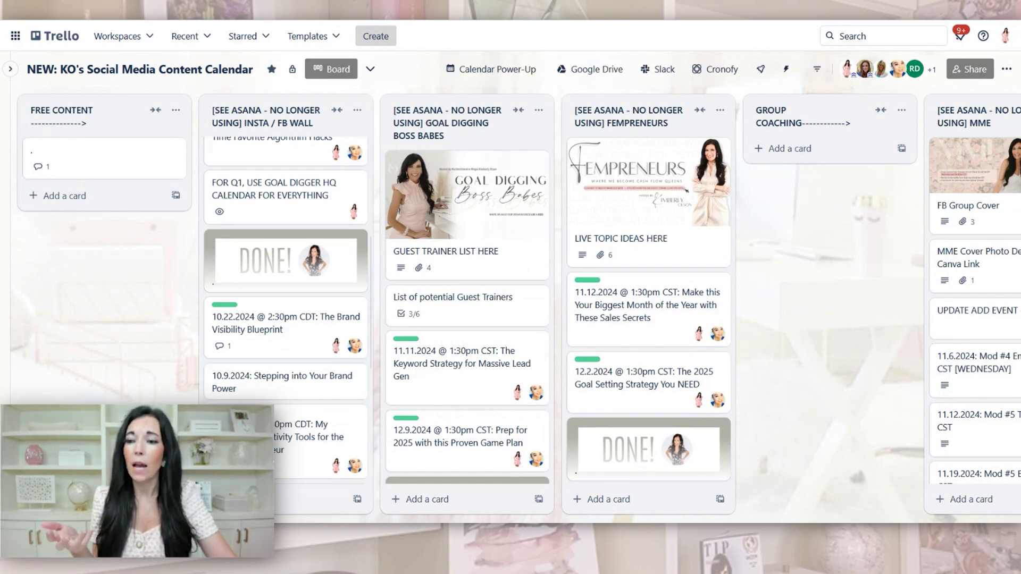
Look through the content calendar board's lists, from the free content and group coaching ones to the paid programs and archived ones
{"action": "scroll", "coordinate": [511, 303], "scroll_direction": "right", "scroll_amount": 15}
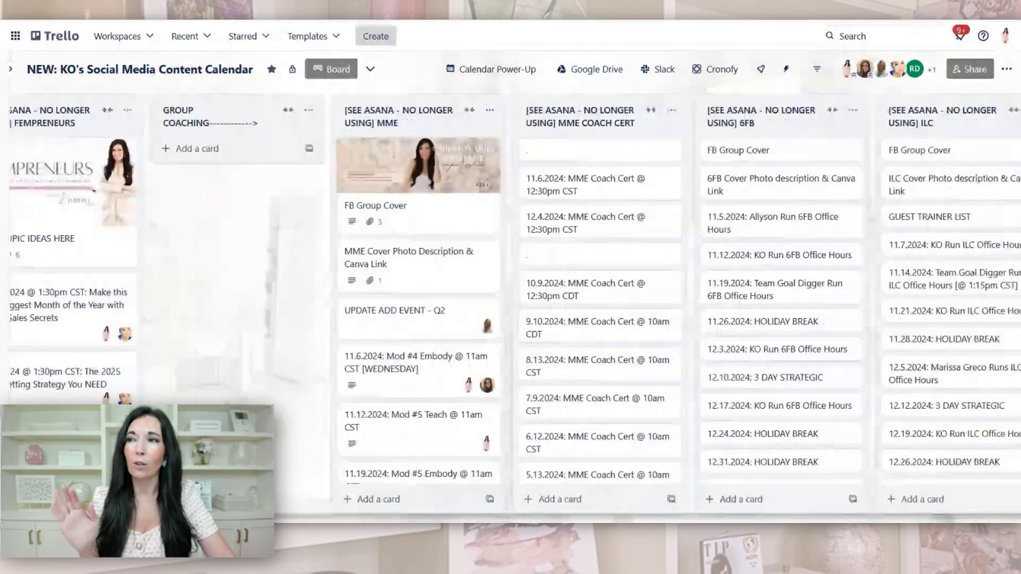
{"action": "scroll", "coordinate": [510, 303], "scroll_direction": "right", "scroll_amount": 14}
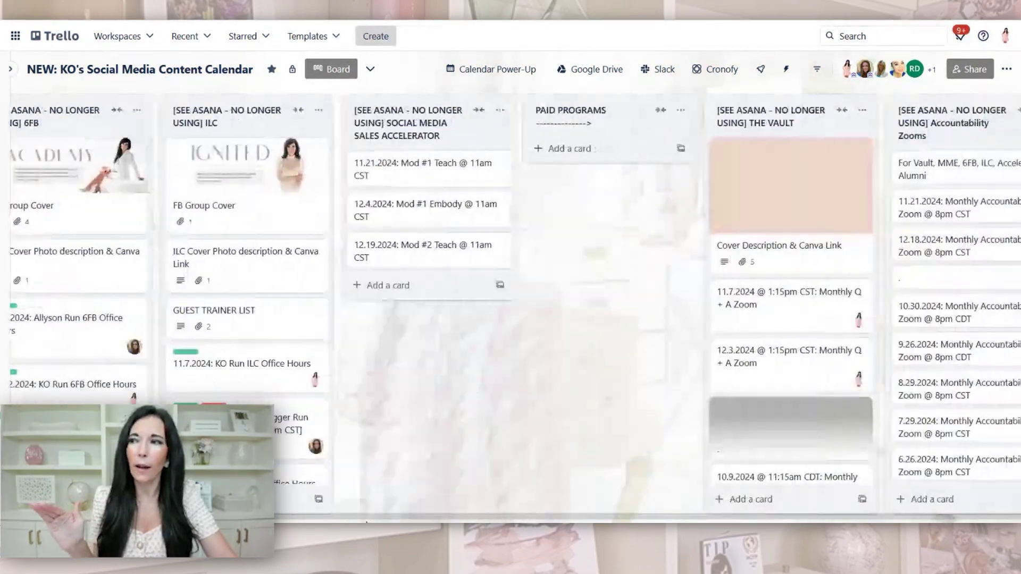
{"action": "scroll", "coordinate": [510, 303], "scroll_direction": "right", "scroll_amount": 11}
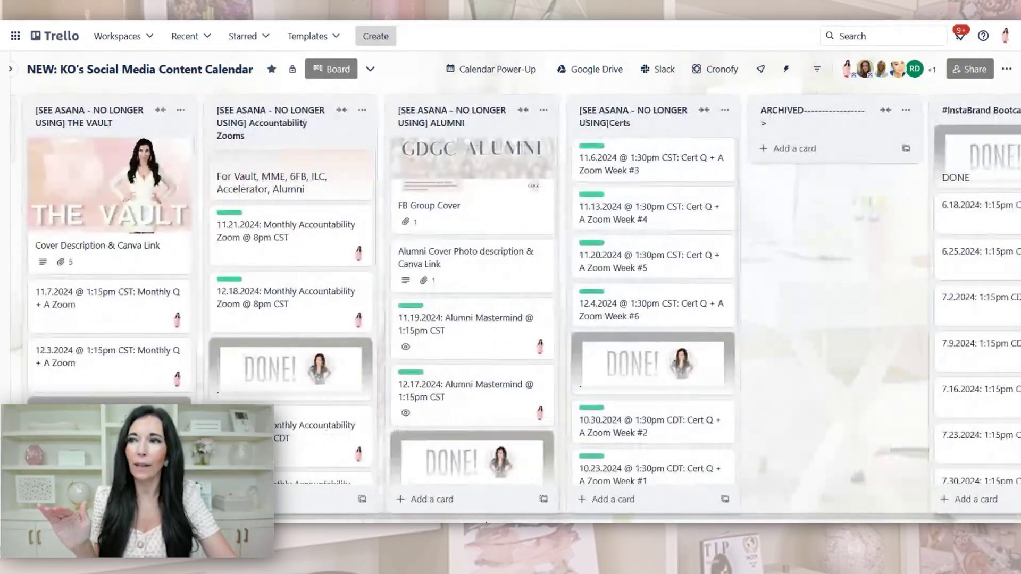
{"action": "scroll", "coordinate": [510, 303], "scroll_direction": "right", "scroll_amount": 6}
{"action": "scroll", "coordinate": [510, 303], "scroll_direction": "left", "scroll_amount": 20}
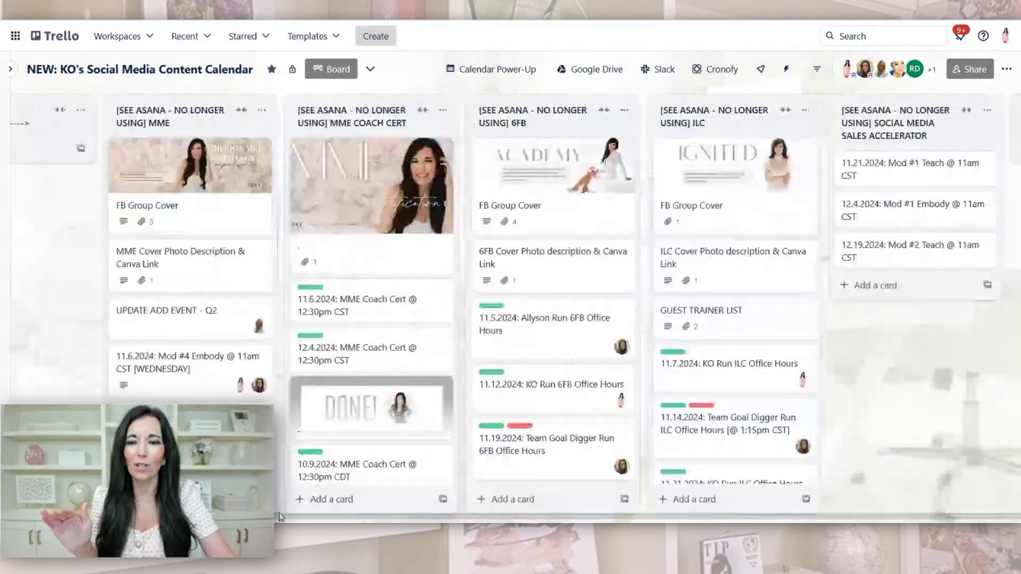
{"action": "scroll", "coordinate": [319, 287], "scroll_direction": "up", "scroll_amount": 4}
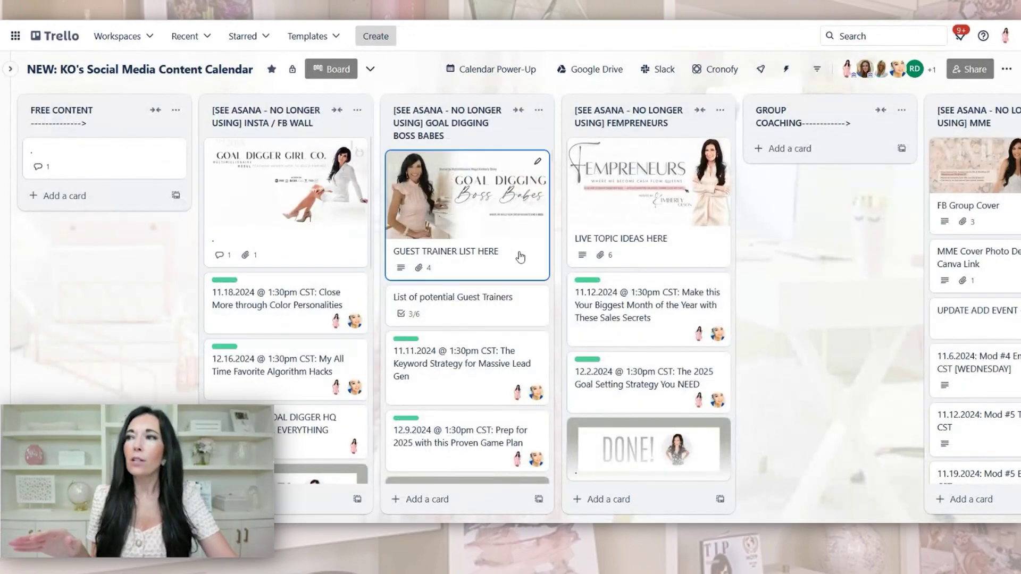